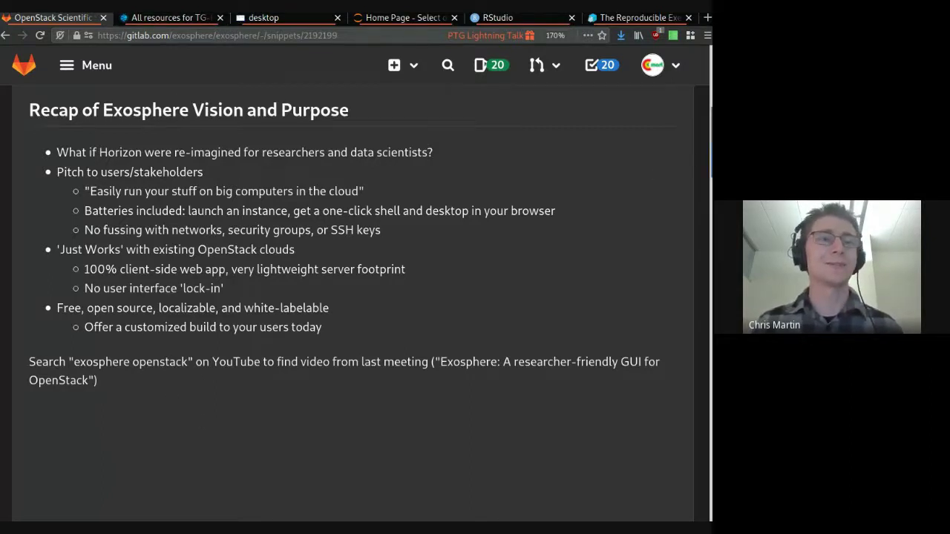
# - Scroll the GitLab snippet down to the 'New features since April 2021' slide
pyautogui.moveTo(706, 151); pyautogui.dragTo(704, 242)
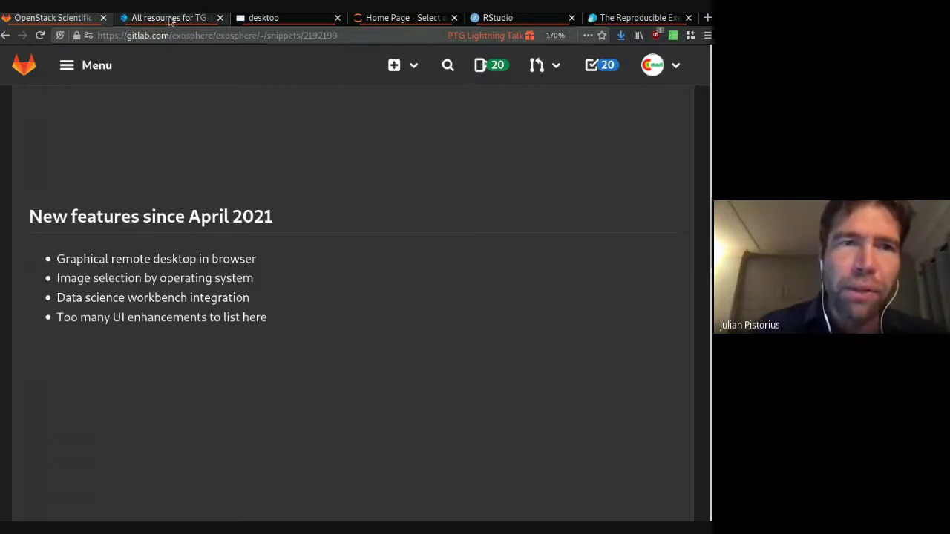
# - Open and review the Graphical Desktop on CentOS8 instance details in Exosphere
pyautogui.click(170, 18)
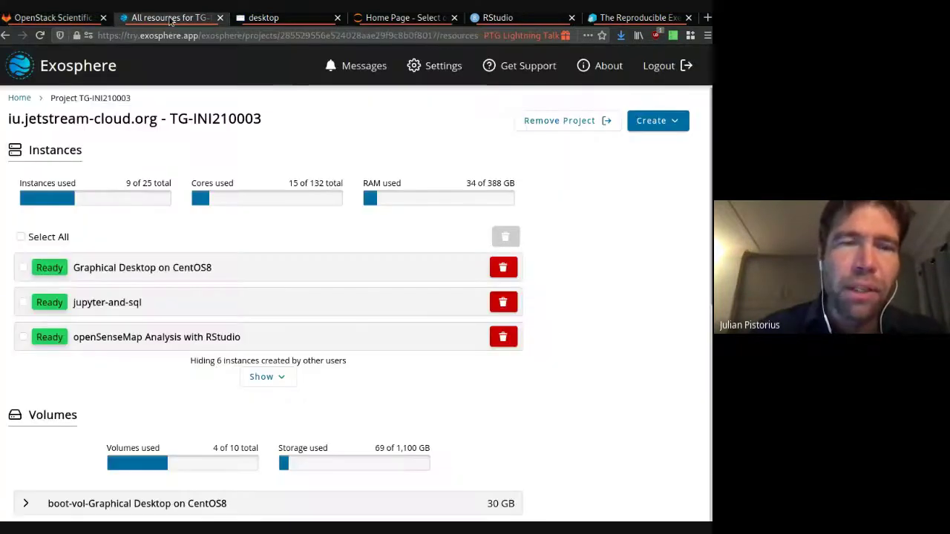
pyautogui.click(163, 270)
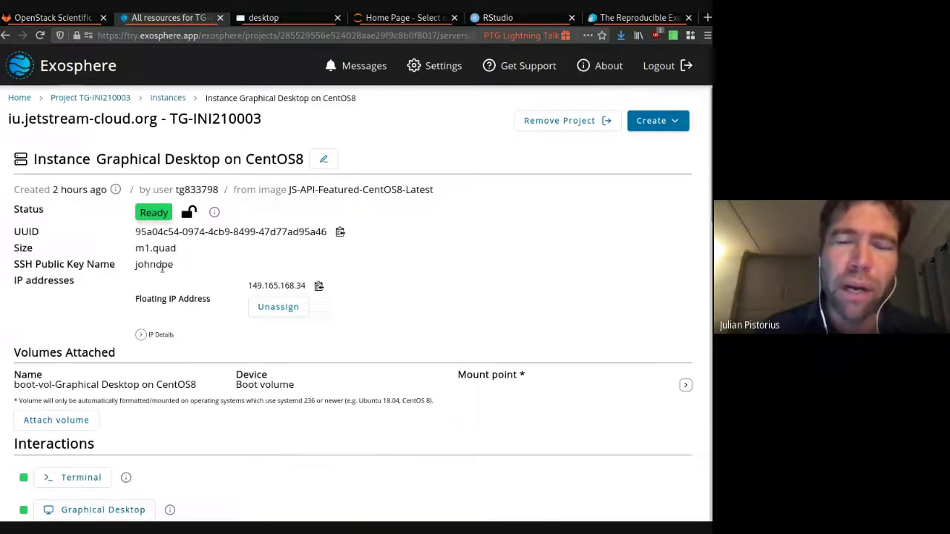
pyautogui.scroll(-2, 711, 202)
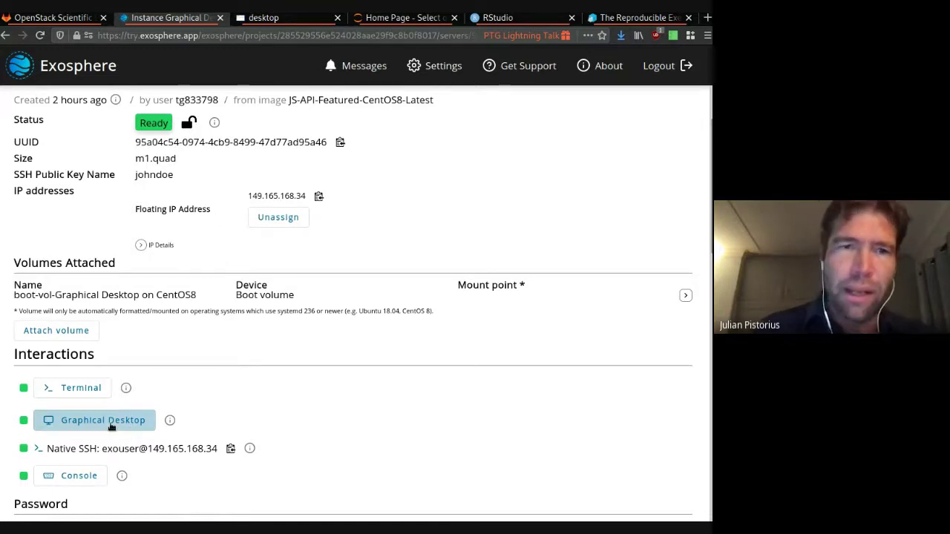
# - Close the old desktop tab, reload, relaunch the graphical desktop, and return to the slides
pyautogui.middleClick(282, 22)
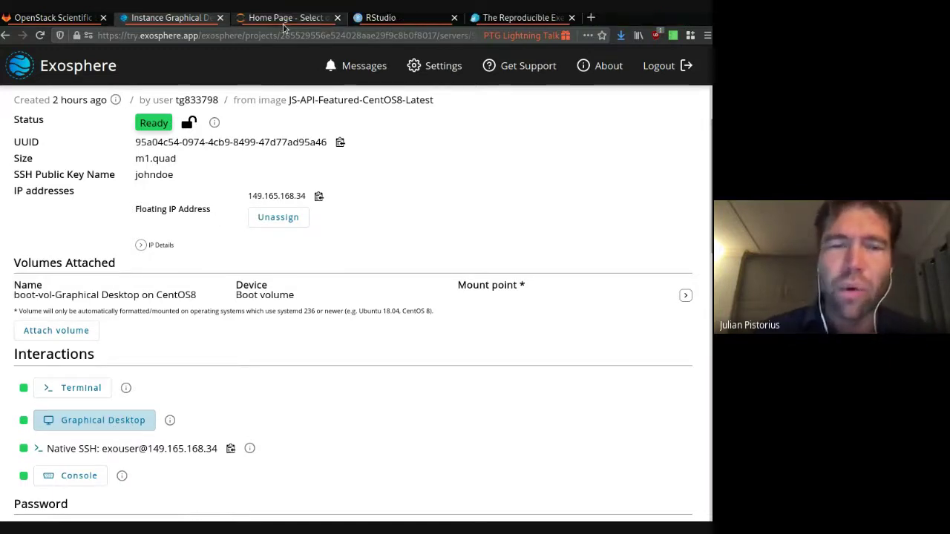
pyautogui.click(41, 35)
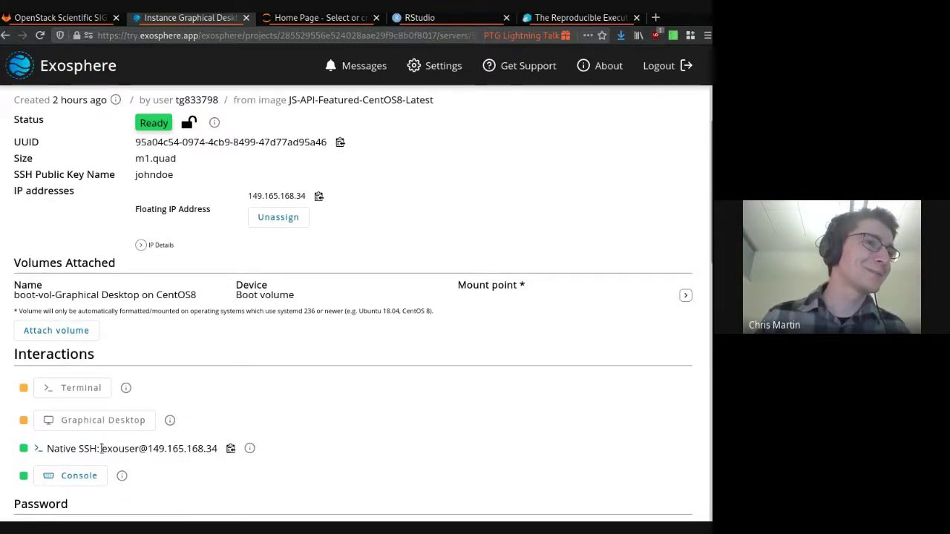
pyautogui.click(92, 419)
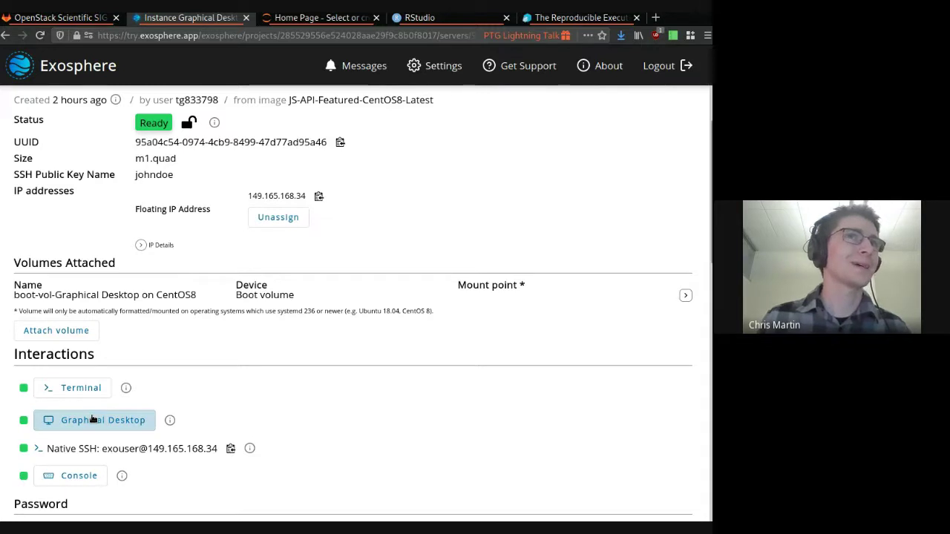
pyautogui.click(59, 17)
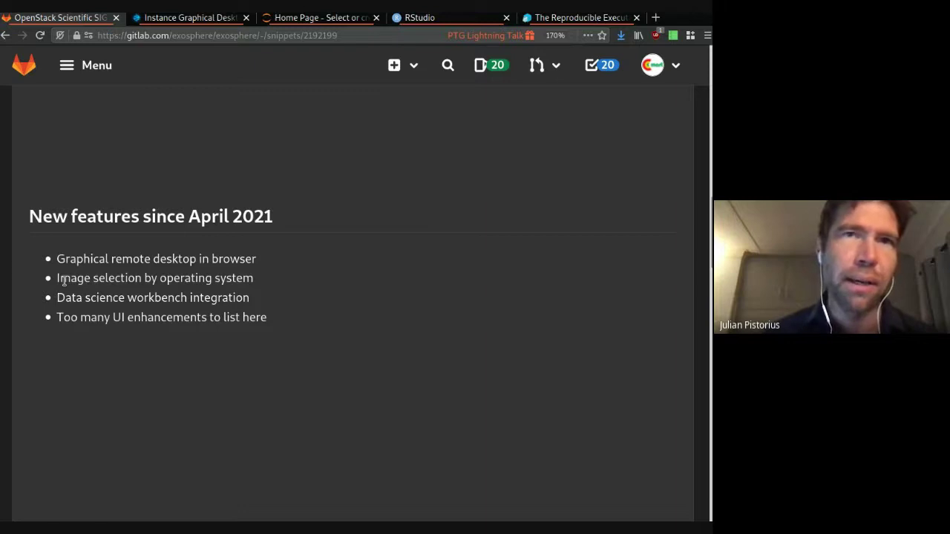
# - Go back to the Graphical Desktop on CentOS8 page and close the Home Page and RStudio tabs
pyautogui.click(190, 23)
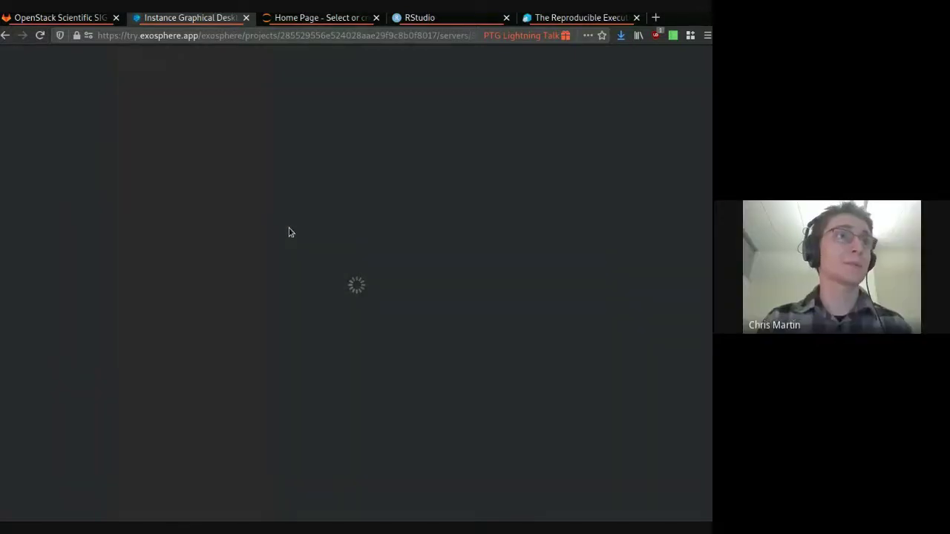
pyautogui.click(280, 37)
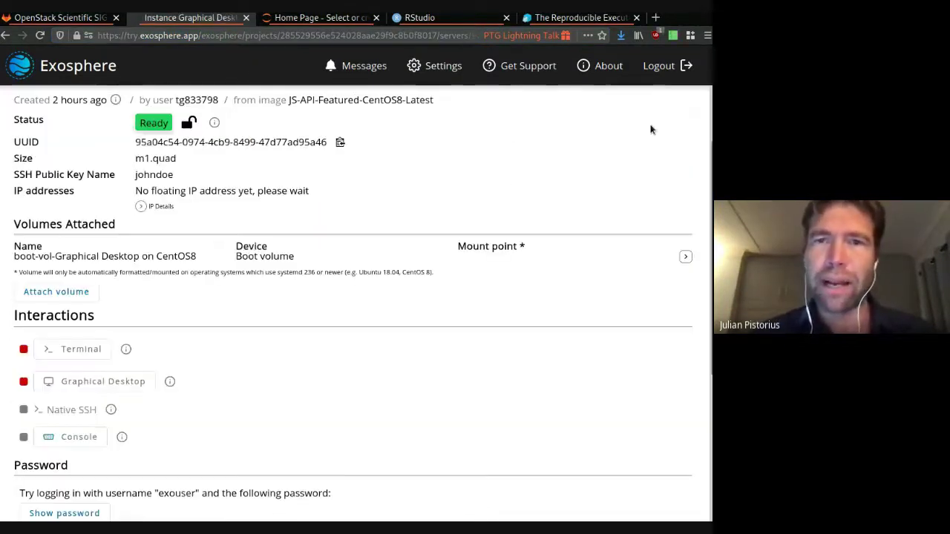
pyautogui.scroll(2, 634, 159)
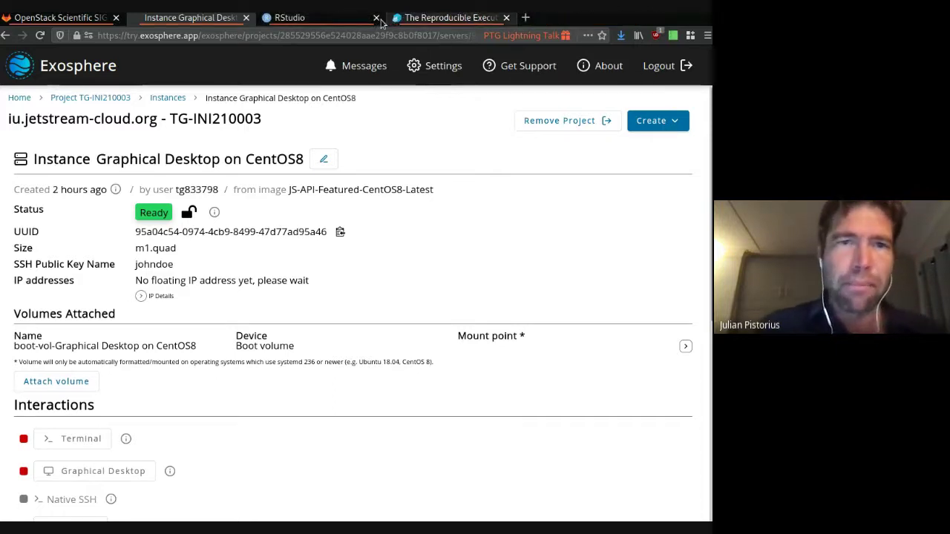
pyautogui.click(376, 17)
pyautogui.click(377, 17)
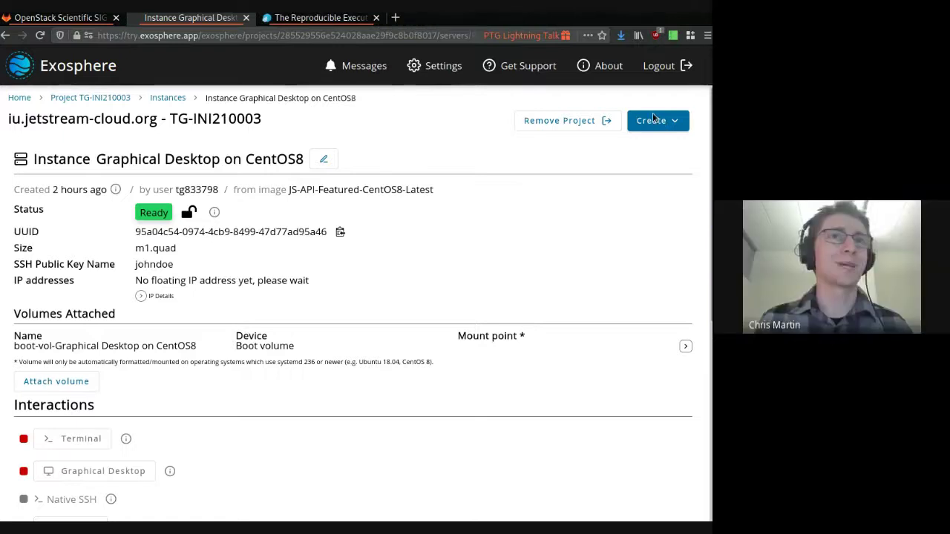
# - Start a new instance via Create > Instance, glance at the slides, then return to the project overview
pyautogui.click(662, 121)
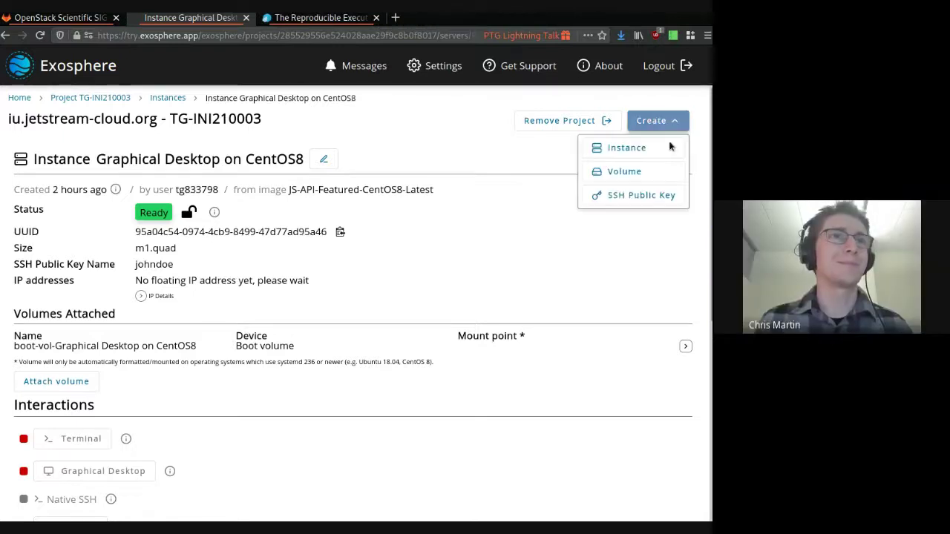
pyautogui.click(627, 148)
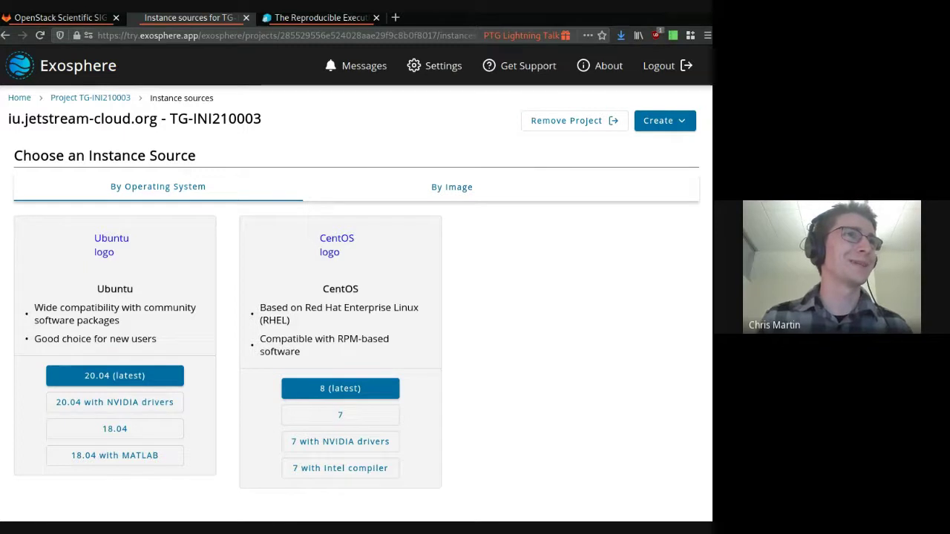
pyautogui.click(57, 17)
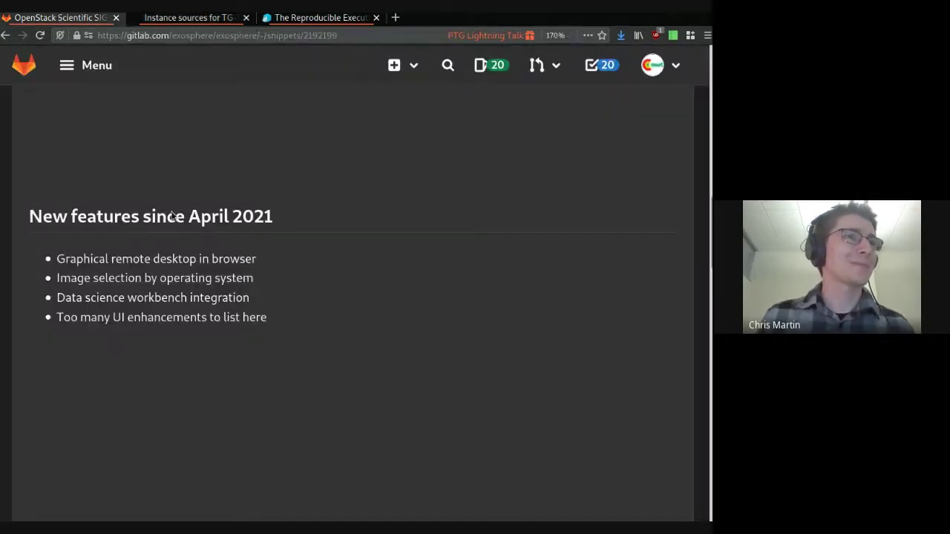
pyautogui.click(191, 22)
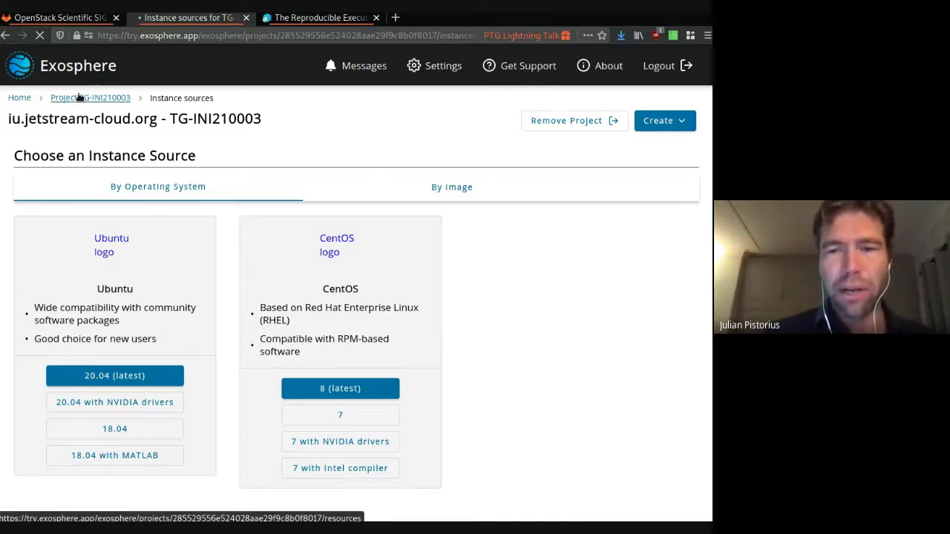
pyautogui.click(79, 97)
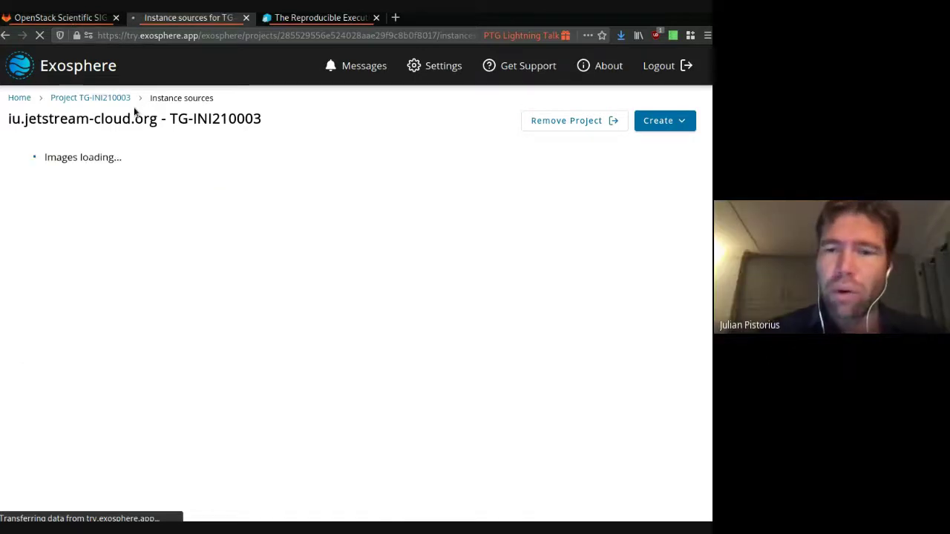
# - Review the openSenseMap Analysis with RStudio instance in TG-INI210003, then view the repo2docker specification
pyautogui.click(89, 98)
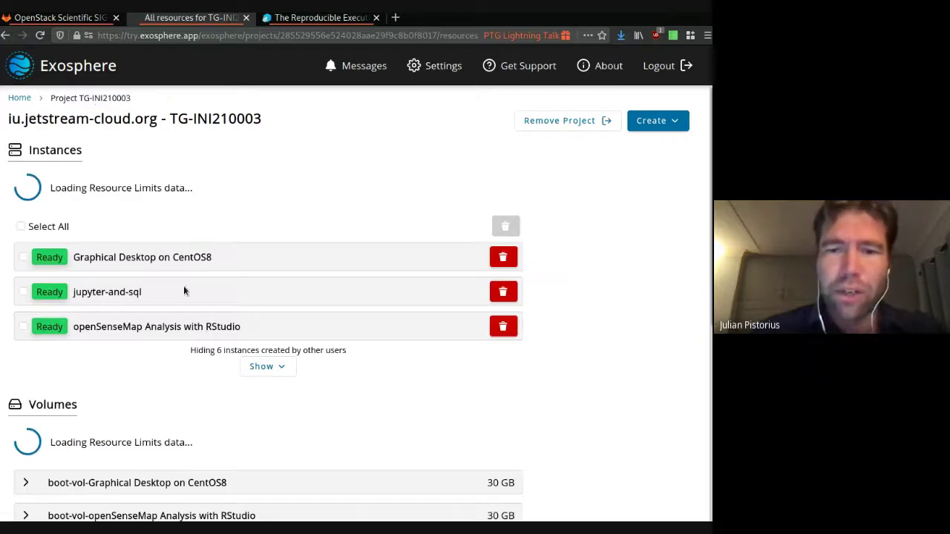
pyautogui.click(143, 333)
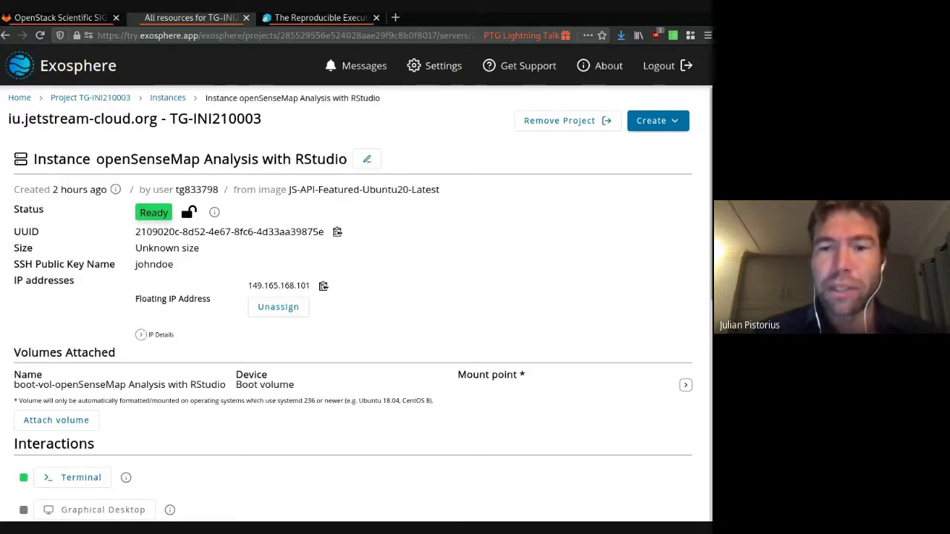
pyautogui.scroll(-1, 709, 282)
pyautogui.scroll(-3, 709, 346)
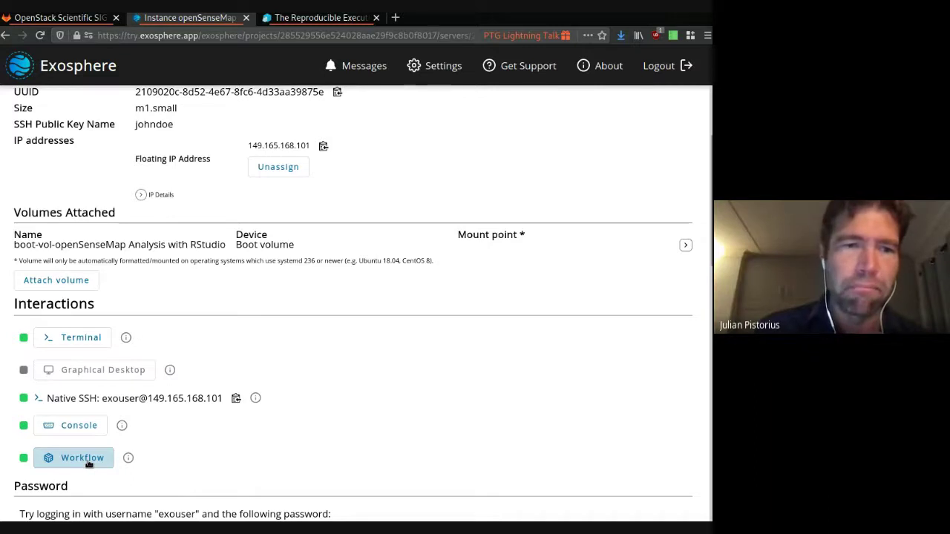
pyautogui.click(314, 18)
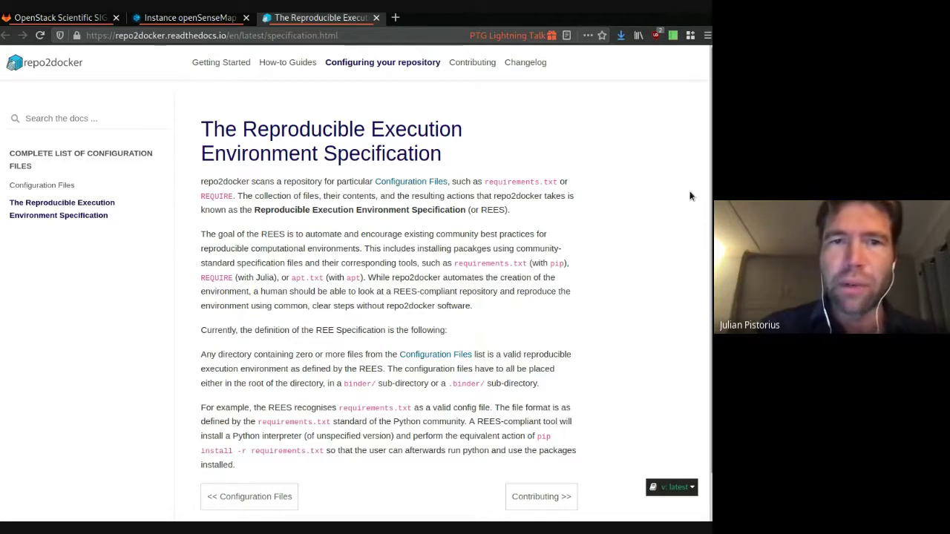
# - Launch the openSenseMap instance's RStudio workflow from its details page
pyautogui.click(170, 18)
pyautogui.click(68, 457)
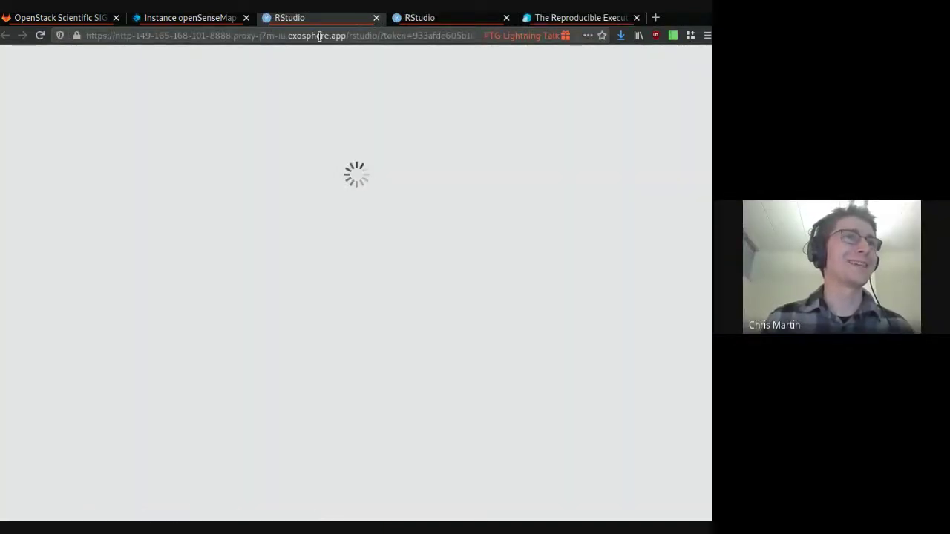
# - Close the duplicate RStudio tab, check the instance and RStudio tabs, and return to the GitLab slides
pyautogui.click(376, 18)
pyautogui.click(308, 18)
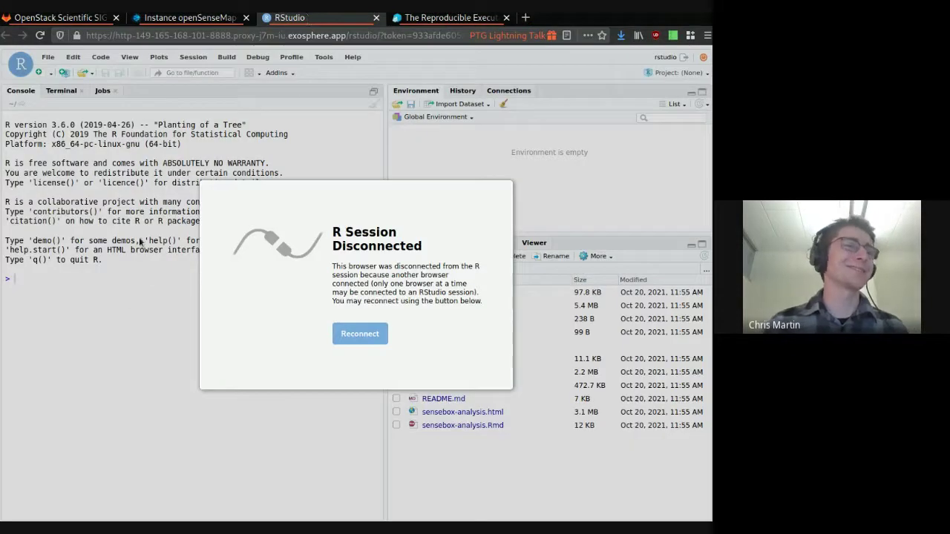
pyautogui.click(199, 18)
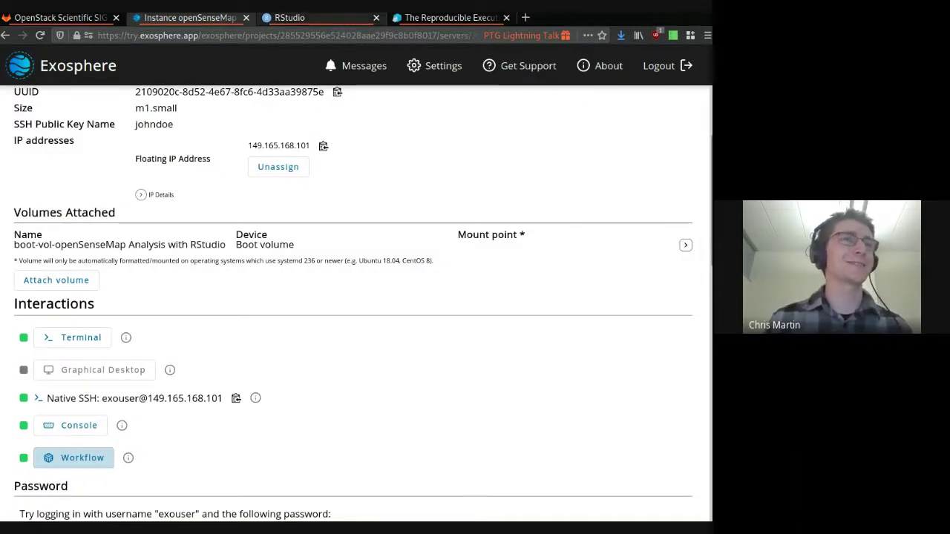
pyautogui.click(312, 18)
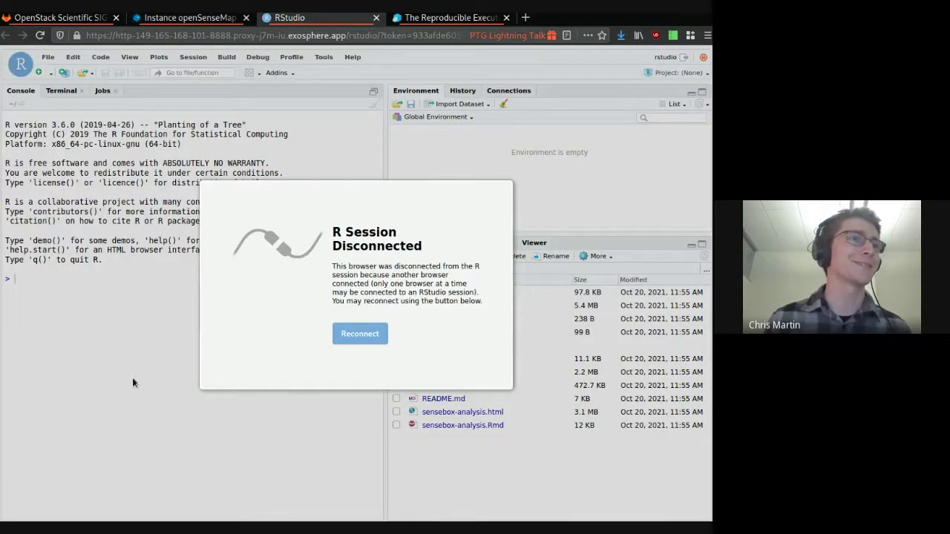
pyautogui.click(48, 16)
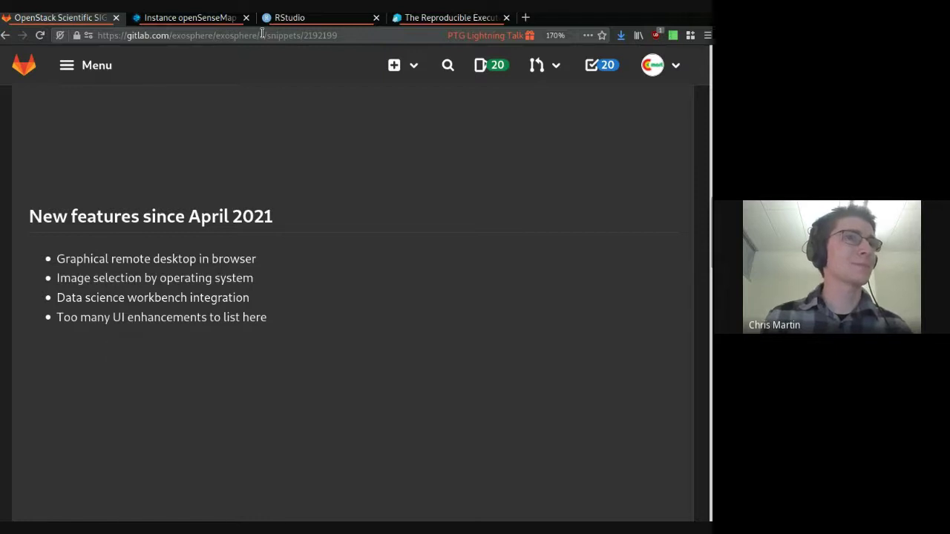
# - Open the jupyter-and-sql instance's Jupyter workflow, then close that tab
pyautogui.click(190, 18)
pyautogui.scroll(2, 80, 135)
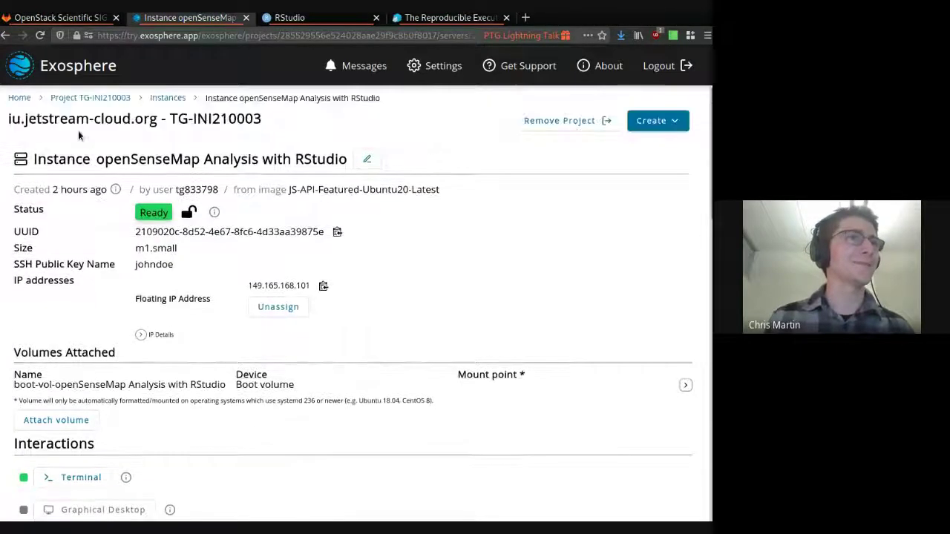
pyautogui.click(168, 99)
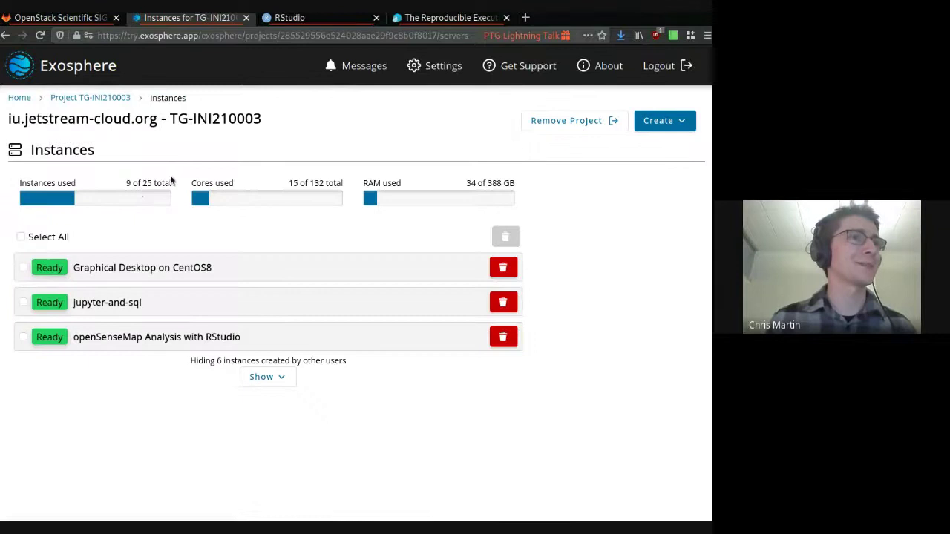
pyautogui.click(111, 301)
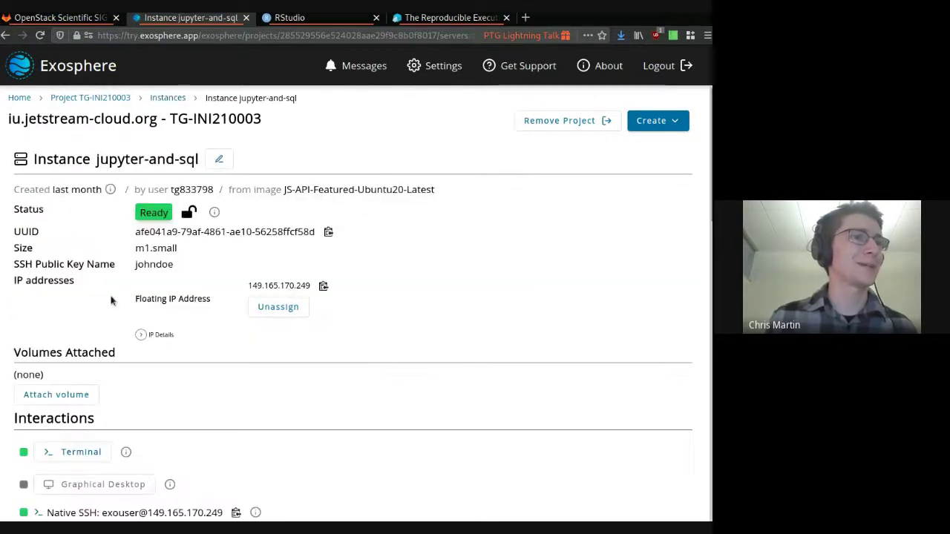
pyautogui.scroll(-3, 148, 286)
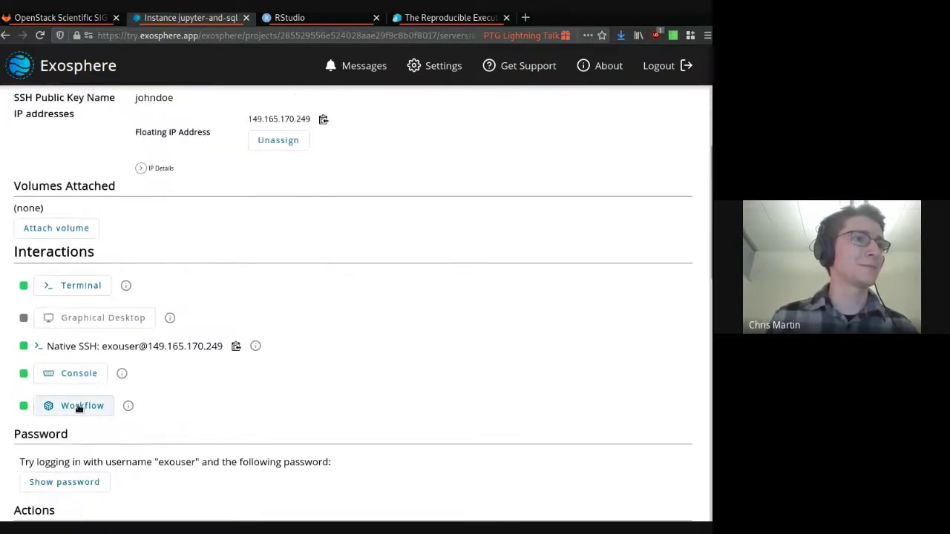
pyautogui.click(79, 406)
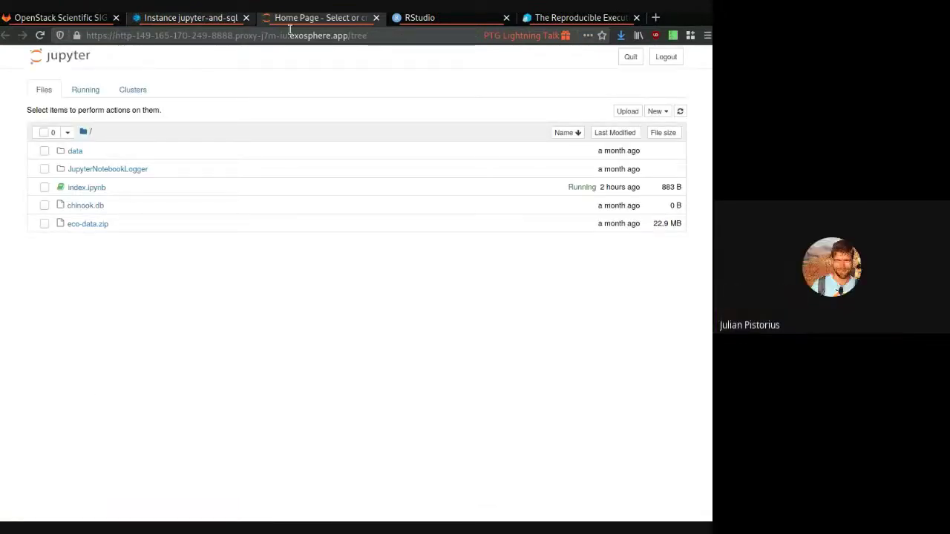
pyautogui.hotkey('ctrl', 'w')
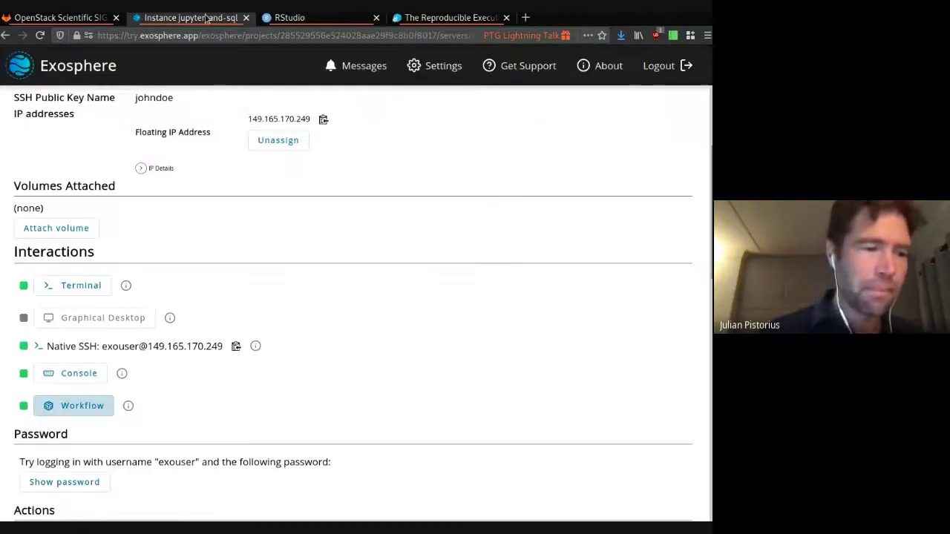
# - Launch the remote graphical desktop of the Graphical Desktop on CentOS8 instance
pyautogui.scroll(4, 194, 206)
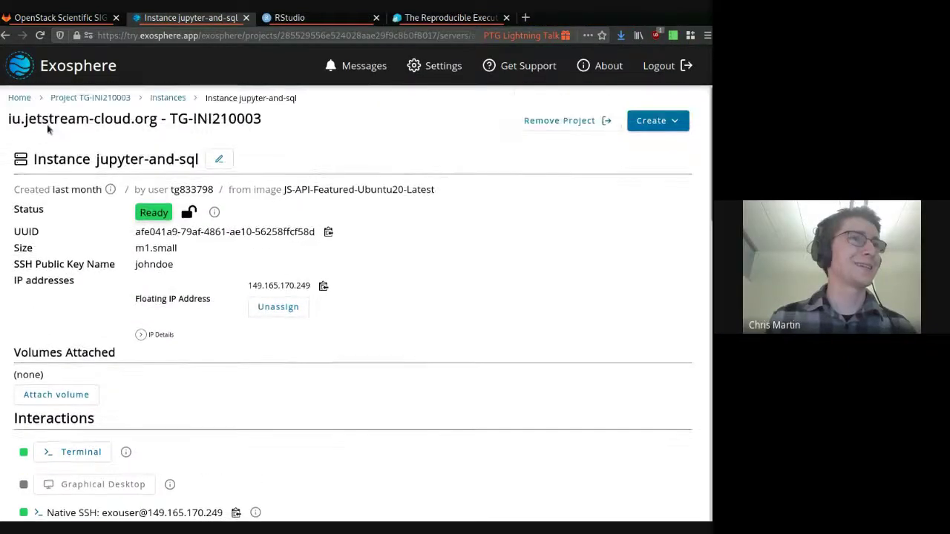
pyautogui.click(110, 100)
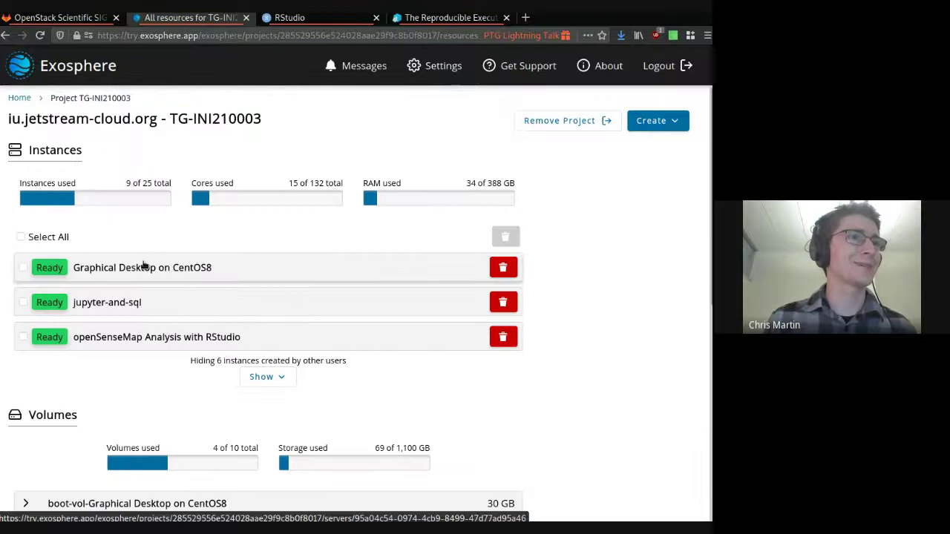
pyautogui.click(139, 267)
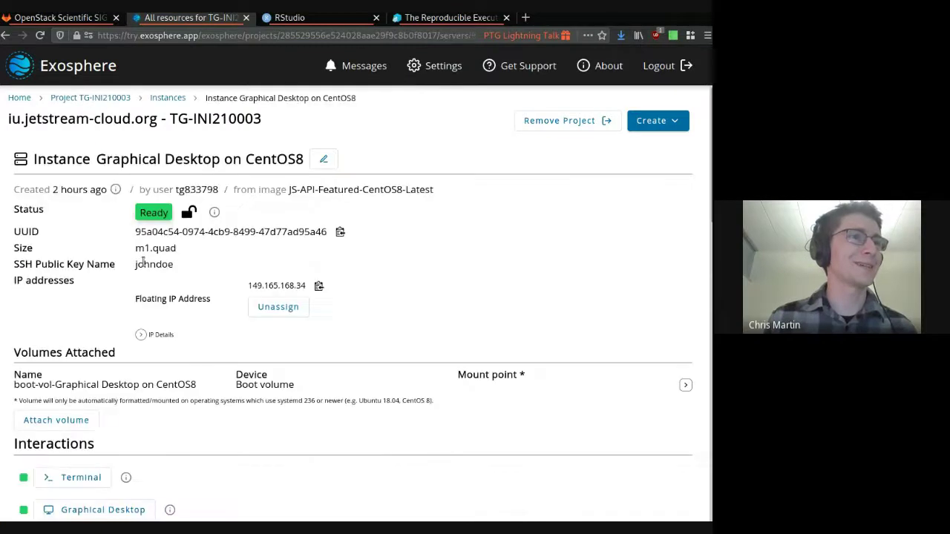
pyautogui.click(102, 511)
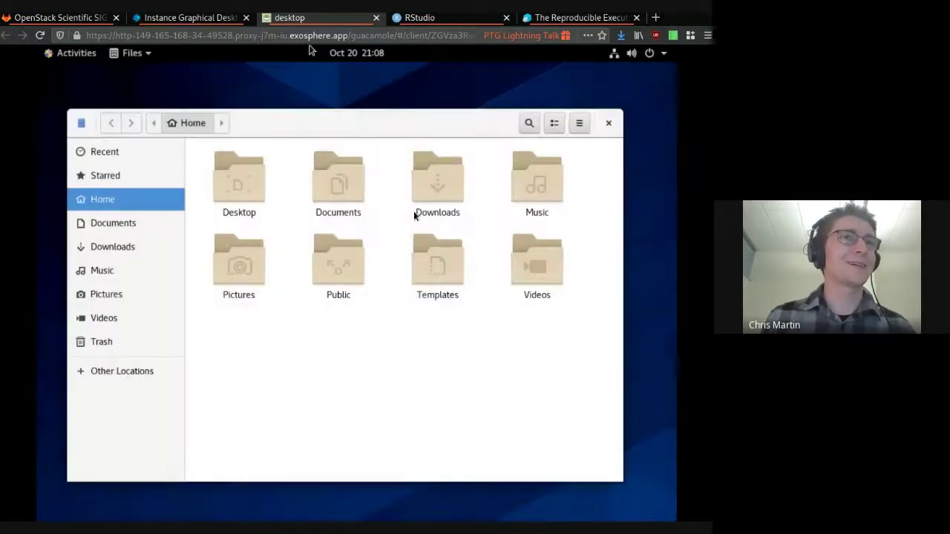
# - Maximise the Files window on the remote CentOS desktop and check its application menu
pyautogui.click(236, 193)
pyautogui.click(305, 383)
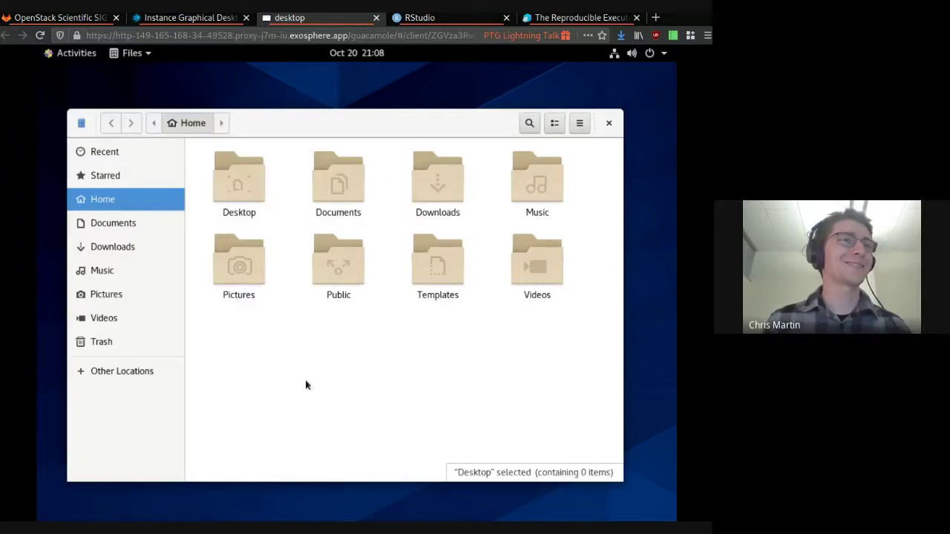
pyautogui.moveTo(484, 367); pyautogui.dragTo(375, 66)
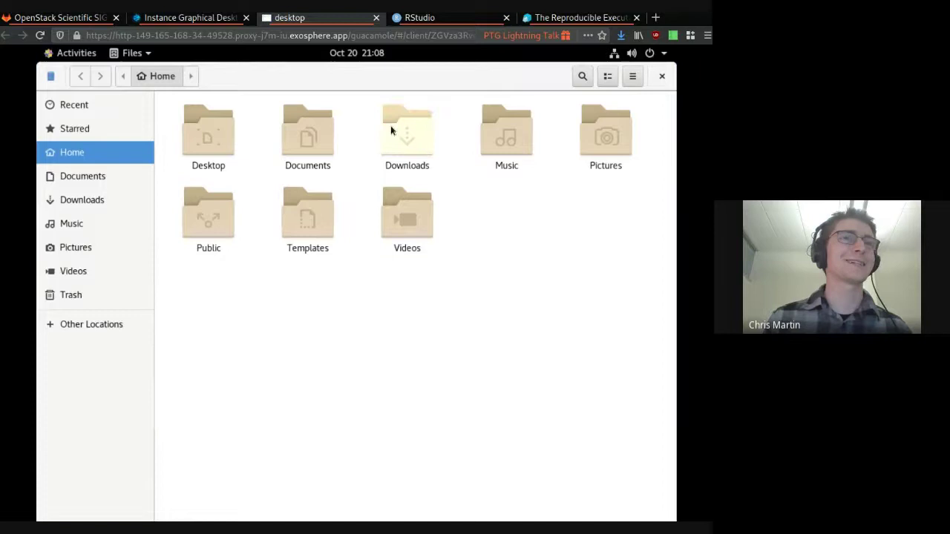
pyautogui.click(131, 55)
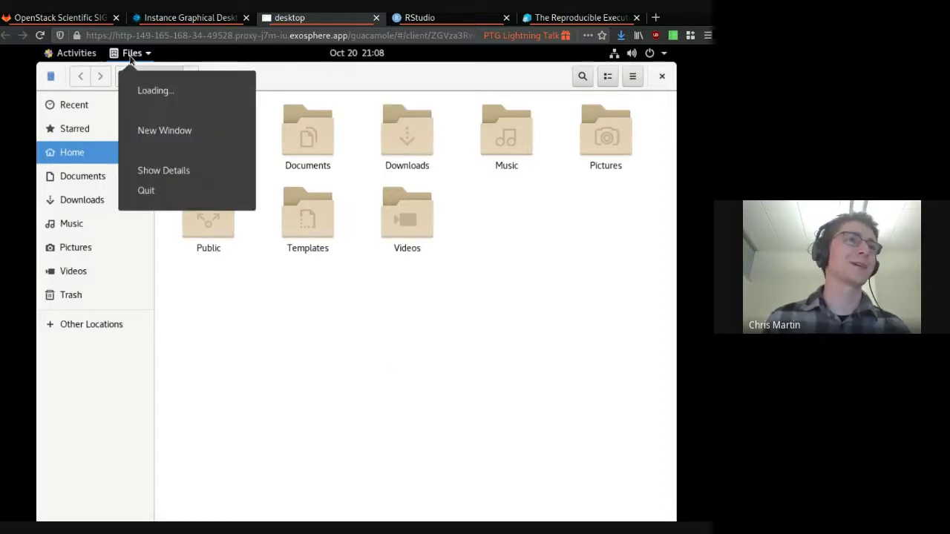
pyautogui.click(130, 53)
# - Show and dismiss the Activities overview, then return to the Exosphere instance page
pyautogui.click(60, 56)
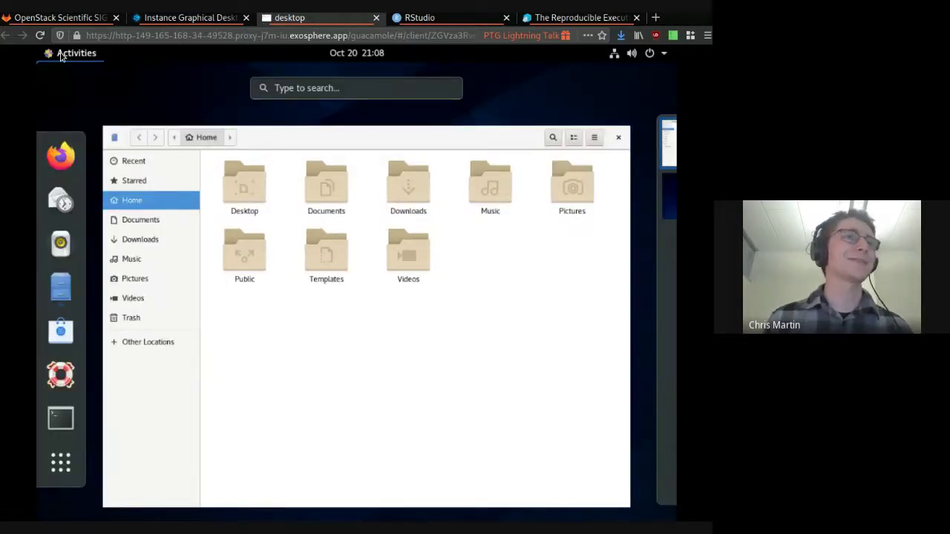
pyautogui.press('Escape')
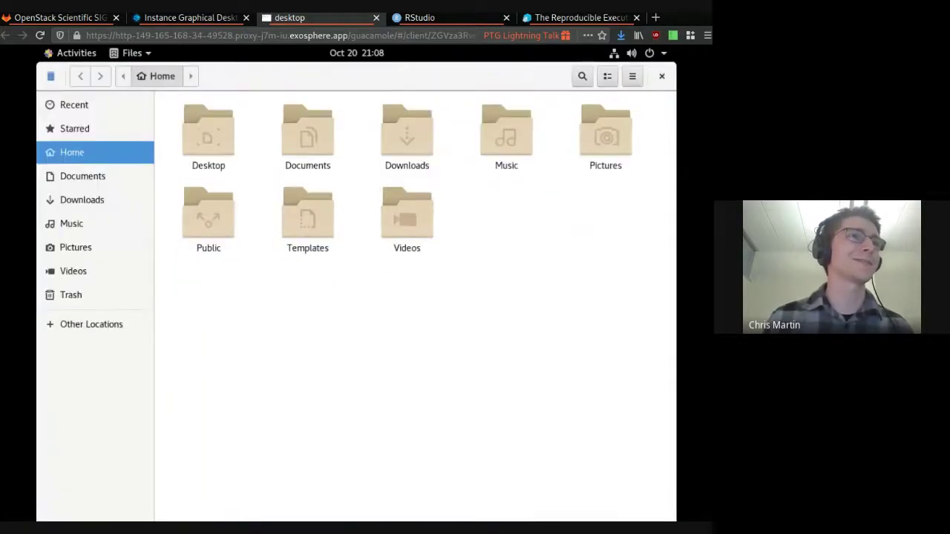
pyautogui.click(194, 18)
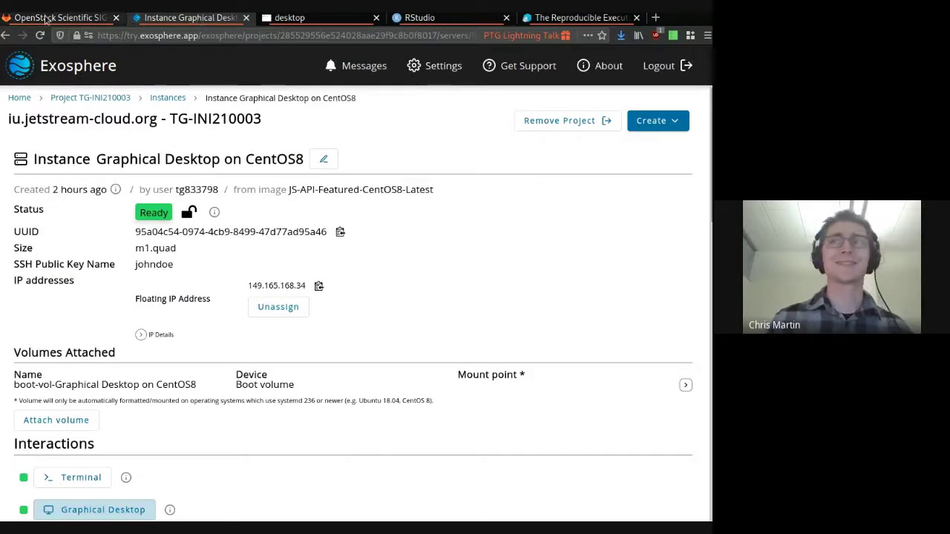
# - Highlight part of the last bullet on the GitLab slide, then switch to the Graphical Desktop instance details
pyautogui.click(59, 18)
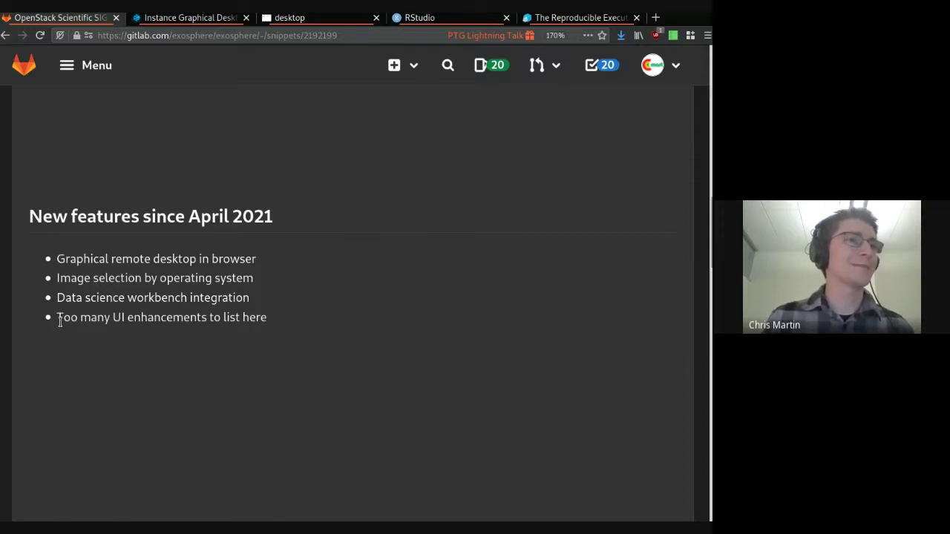
pyautogui.moveTo(59, 321); pyautogui.dragTo(135, 320)
pyautogui.click(184, 318)
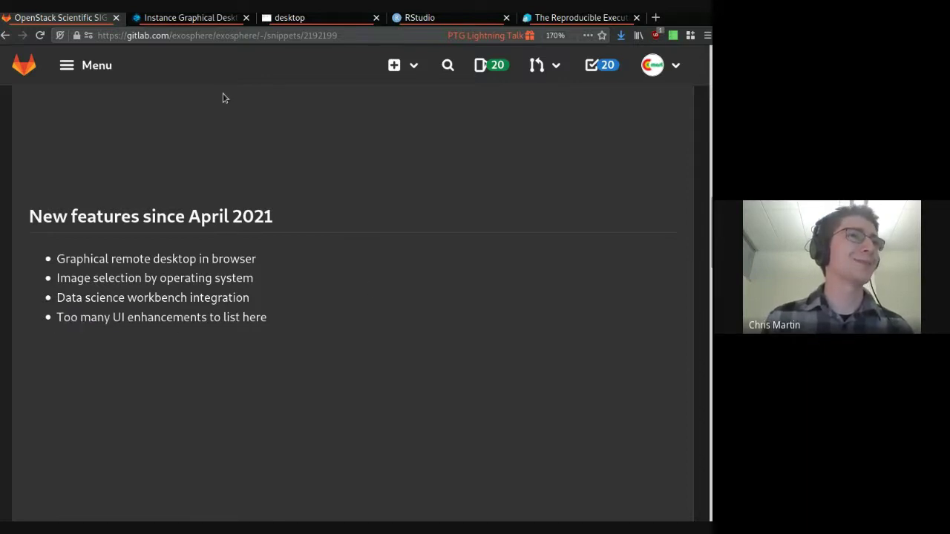
pyautogui.click(219, 18)
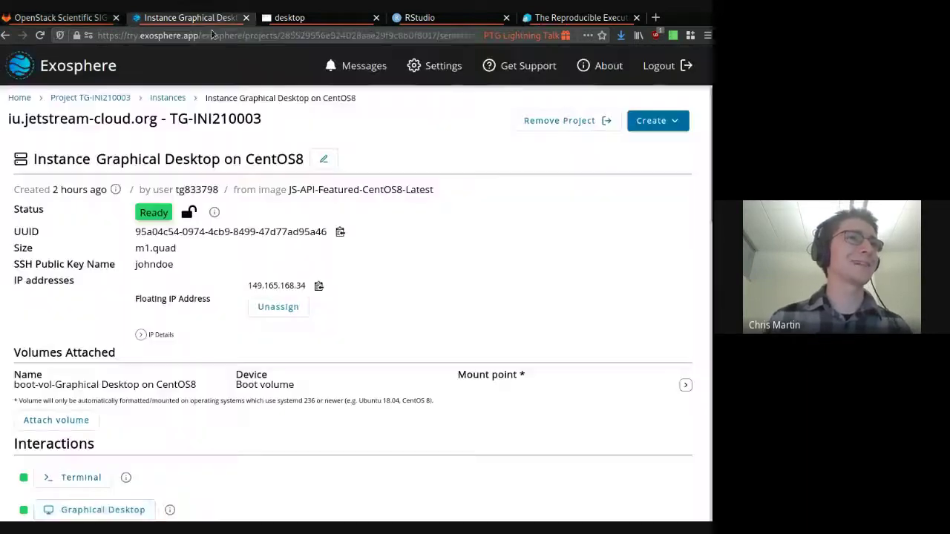
# - Return to the Exosphere Home page and scroll through the project cards
pyautogui.click(19, 101)
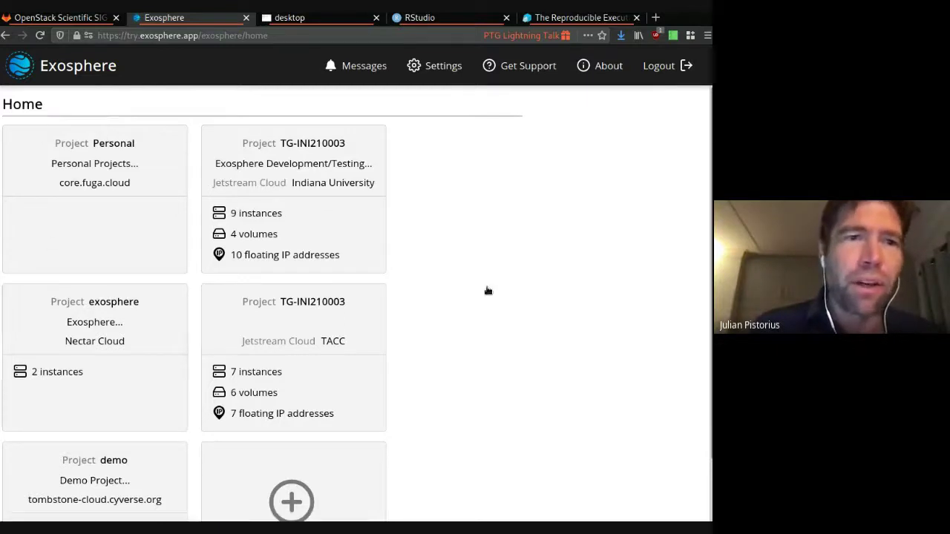
pyautogui.scroll(-1, 708, 265)
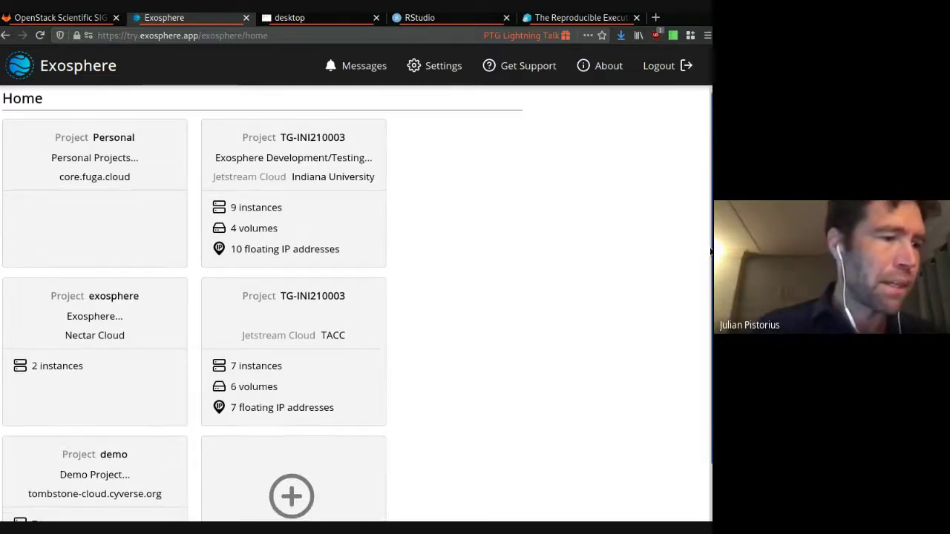
pyautogui.scroll(1, 710, 230)
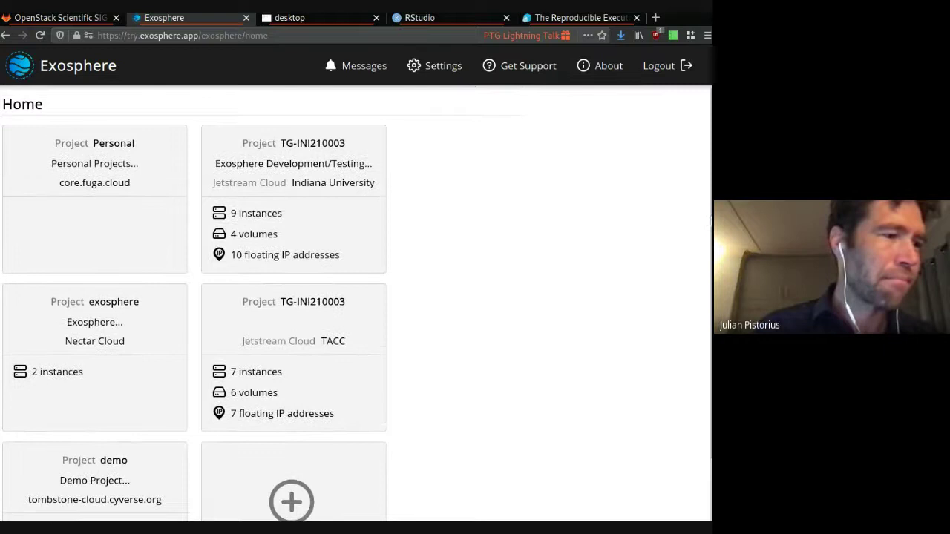
# - Open the Indiana University TG-INI210003 project and look over its resources page
pyautogui.click(280, 181)
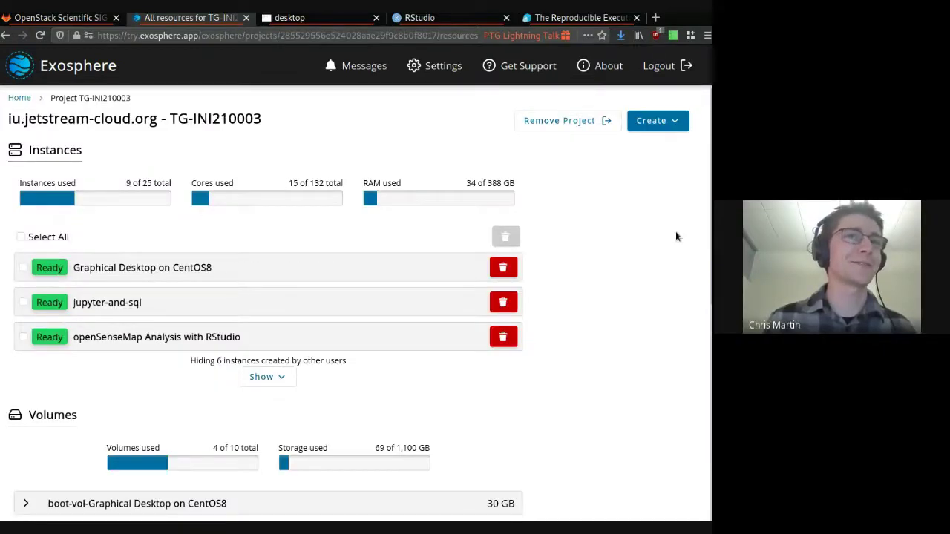
pyautogui.scroll(-10, 698, 303)
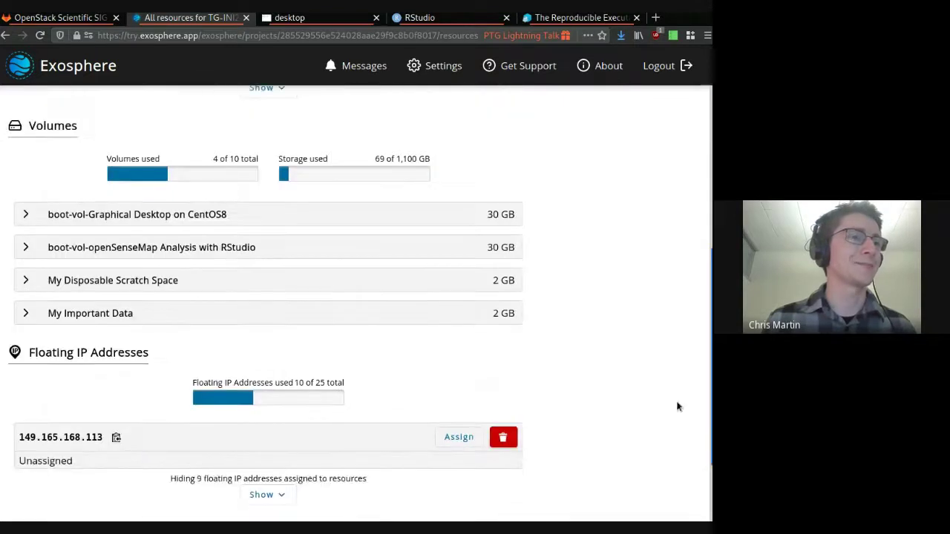
pyautogui.scroll(10, 679, 450)
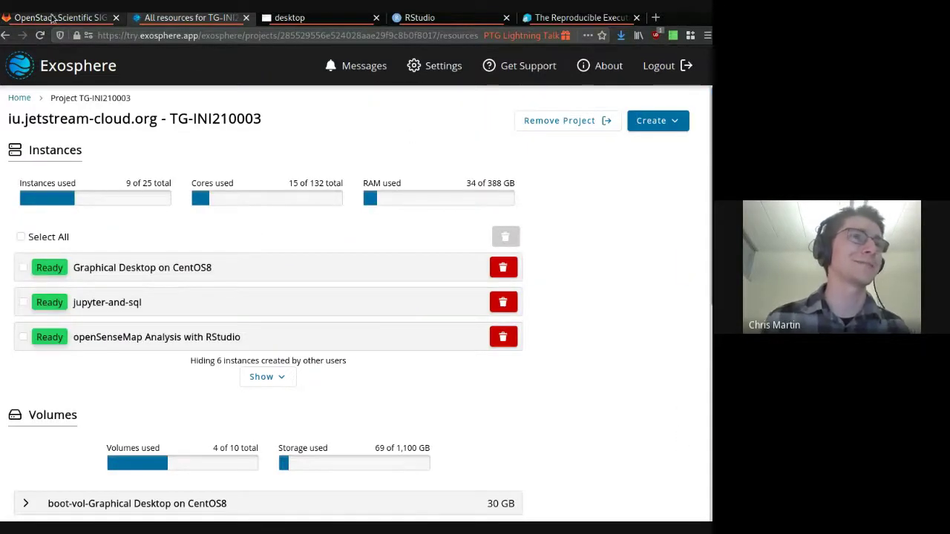
# - Back on the slides tab, scroll past Exosphere's Future to Call to Action and Acknowledgements
pyautogui.click(52, 18)
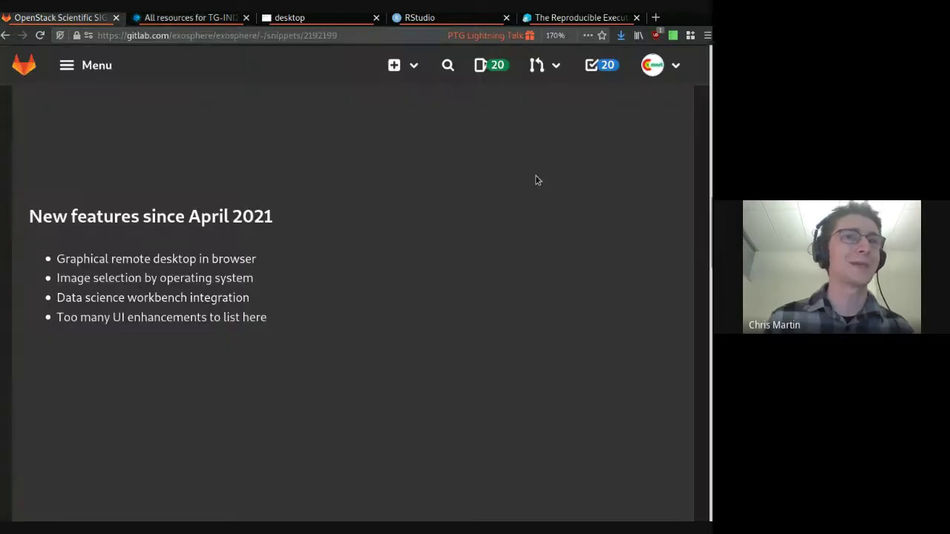
pyautogui.scroll(-8, 692, 319)
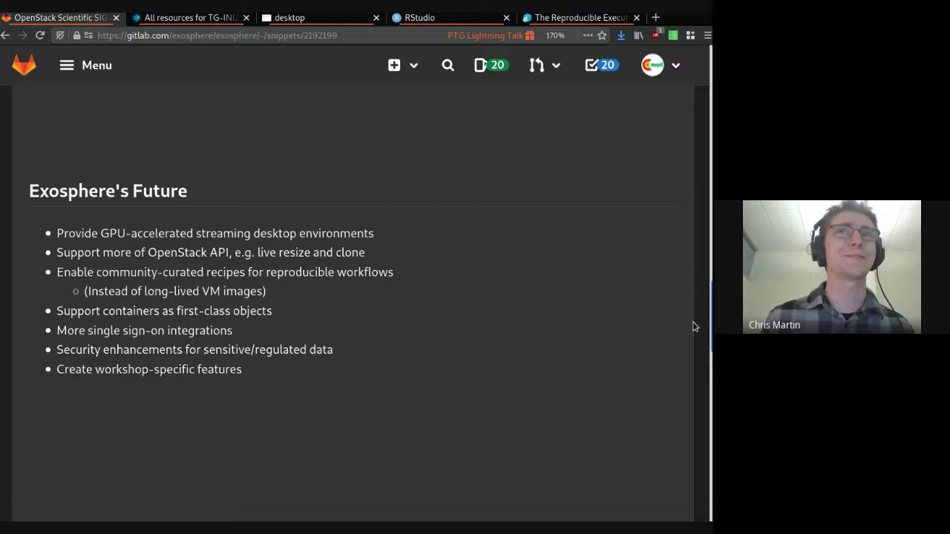
pyautogui.scroll(-1, 693, 326)
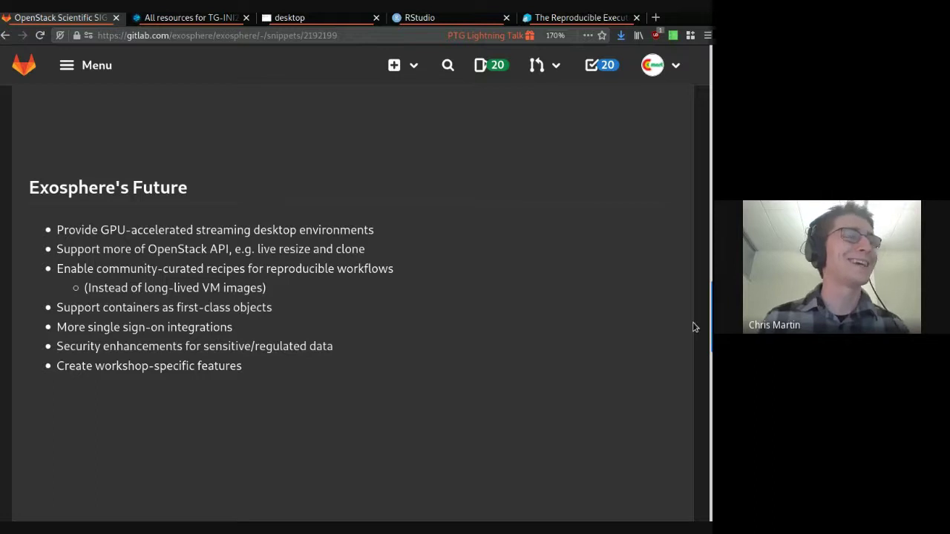
pyautogui.scroll(-1, 693, 326)
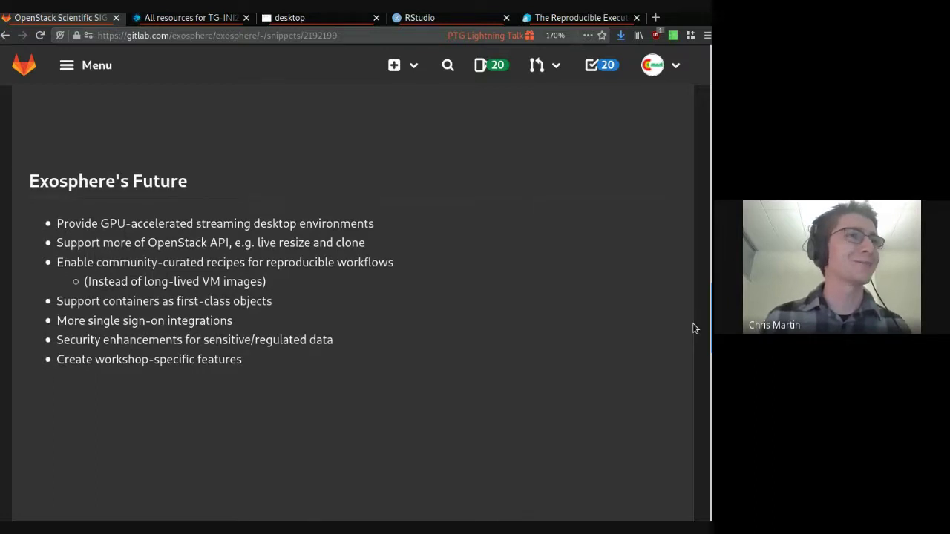
pyautogui.scroll(-1, 693, 327)
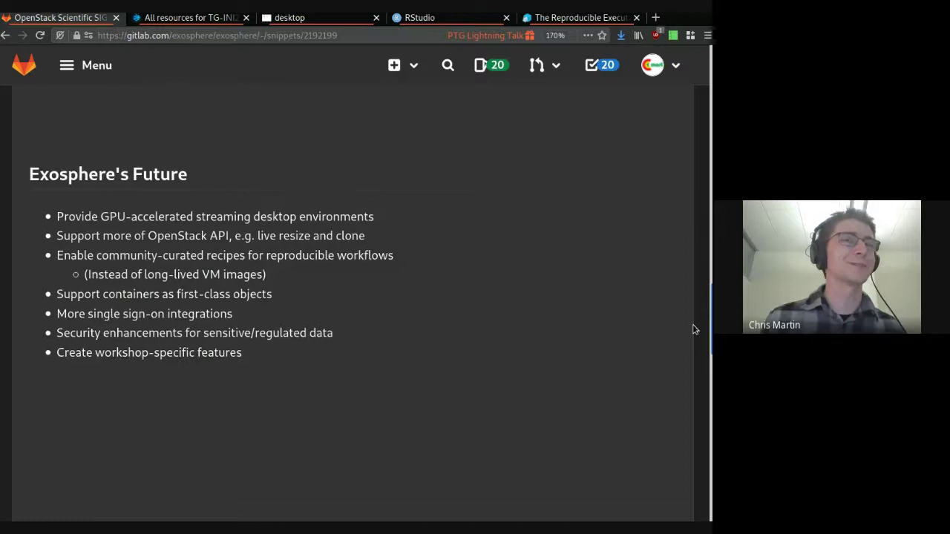
pyautogui.scroll(-2, 694, 329)
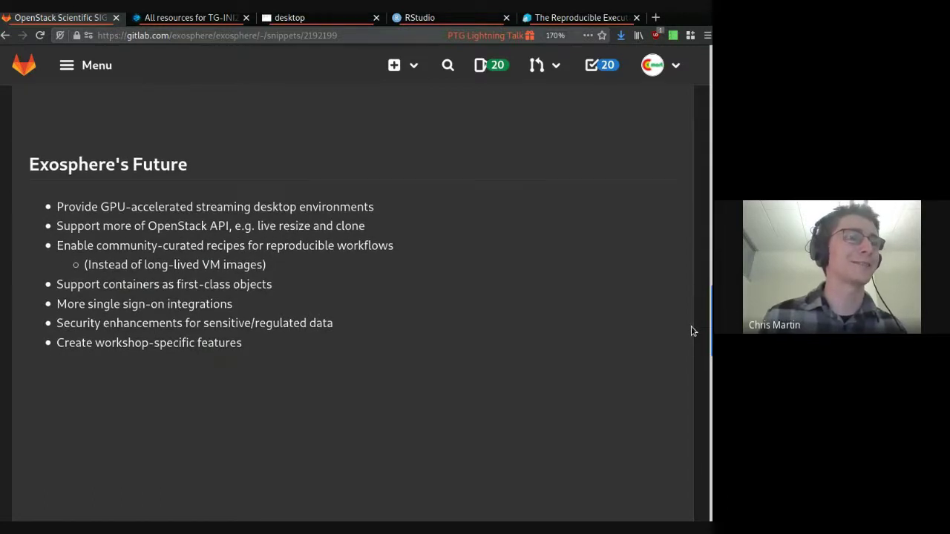
pyautogui.scroll(-10, 690, 331)
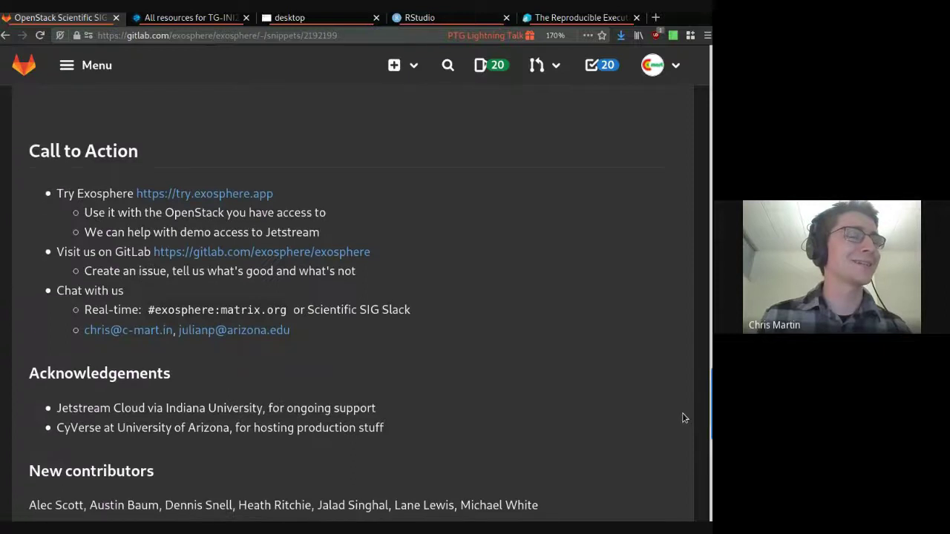
# - Scroll back up a little on the Call to Action slide
pyautogui.scroll(1, 681, 414)
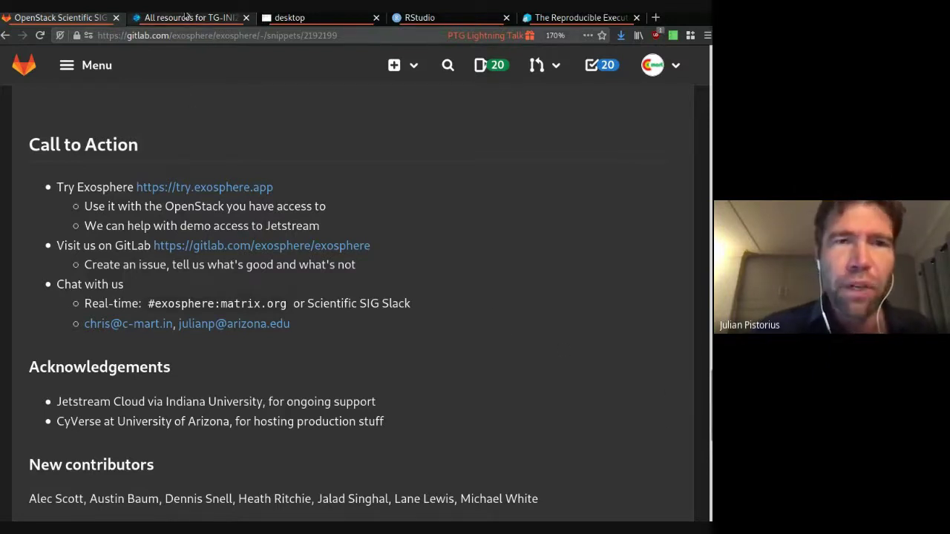
# - Switch to the TG-INI210003 resources tab, then browse the Home page's project cards
pyautogui.click(186, 16)
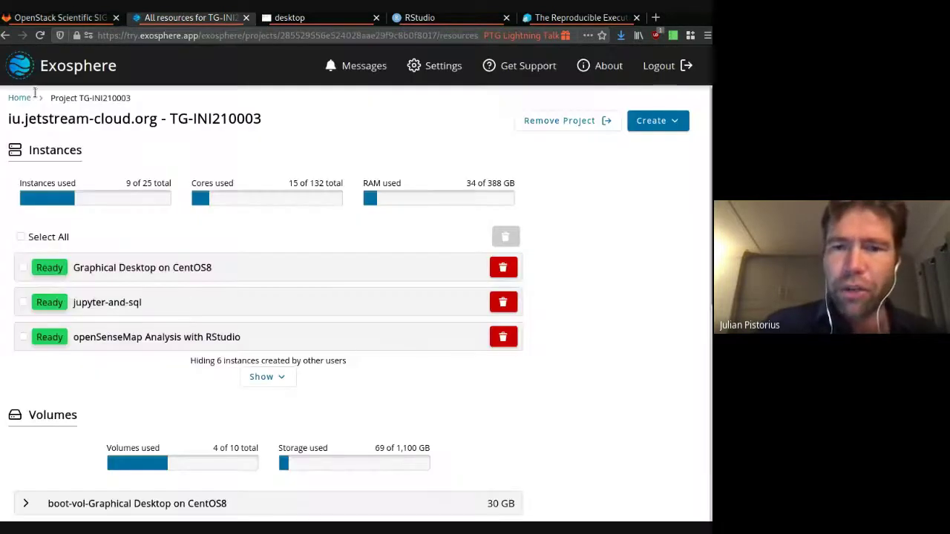
pyautogui.click(20, 98)
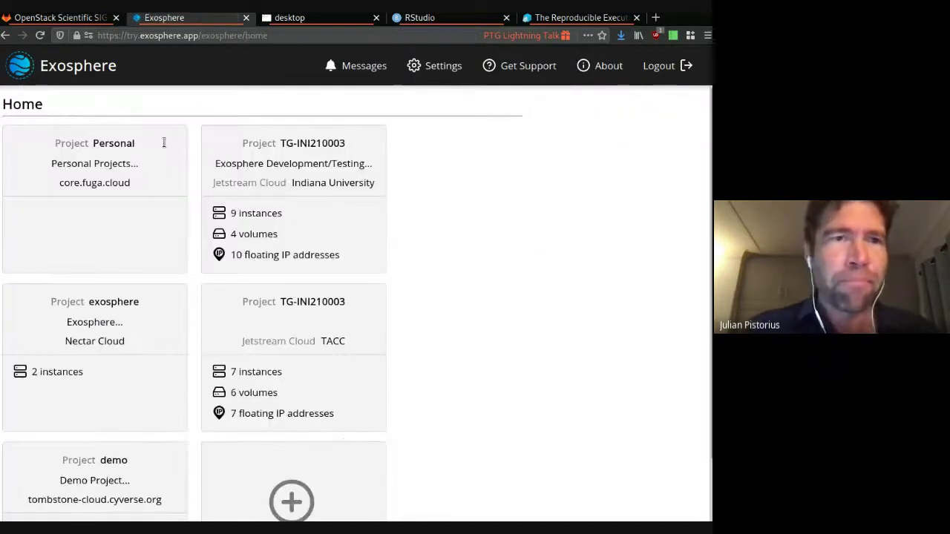
pyautogui.scroll(-2, 703, 371)
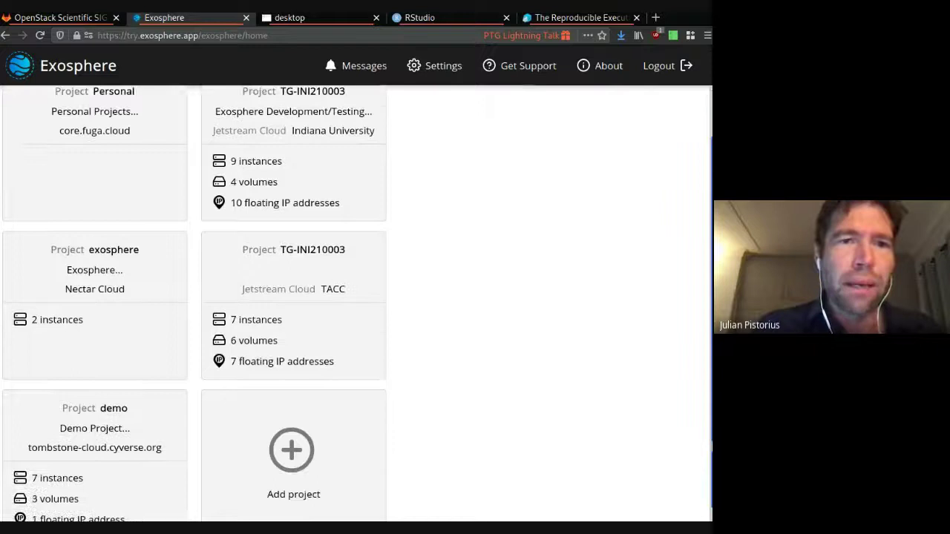
pyautogui.scroll(2, 703, 371)
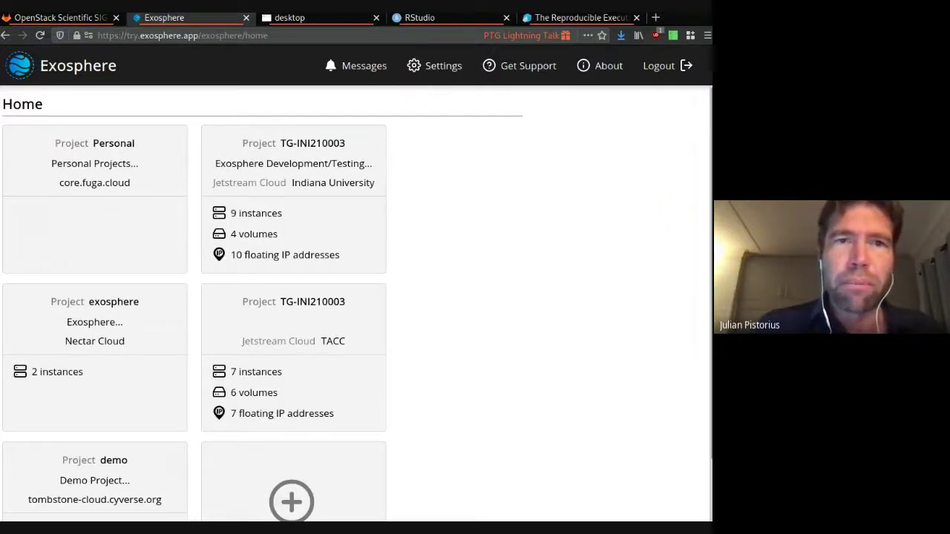
pyautogui.click(42, 17)
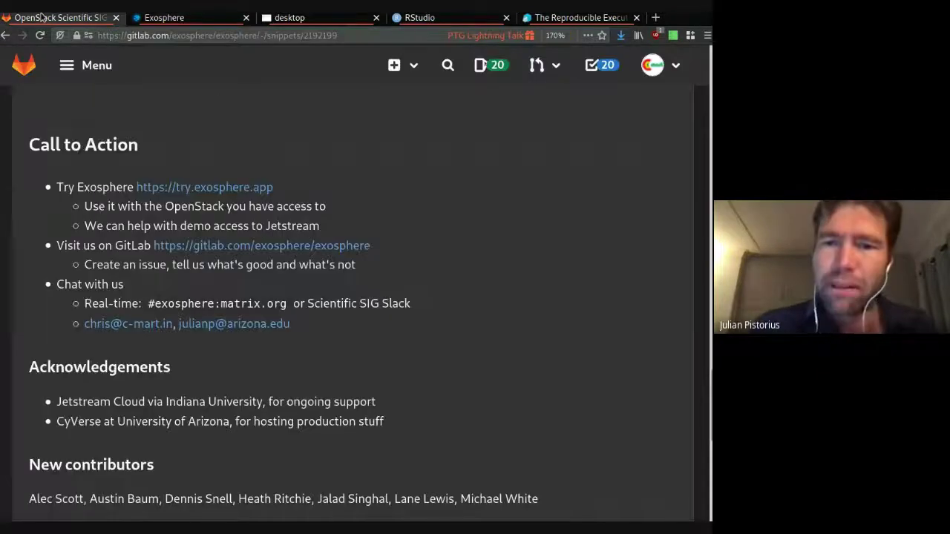